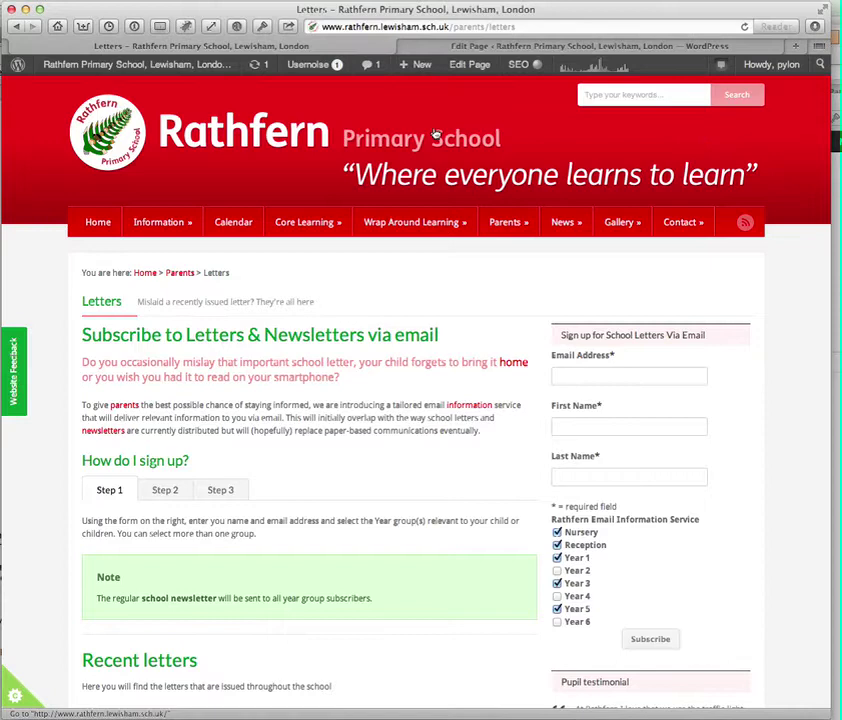
Scroll the live Letters page to Recent letters, then switch to the Letters page editor.
{"action": "scroll", "coordinate": [357, 398], "scroll_direction": "down", "scroll_amount": 1}
{"action": "scroll", "coordinate": [357, 398], "scroll_direction": "down", "scroll_amount": 5}
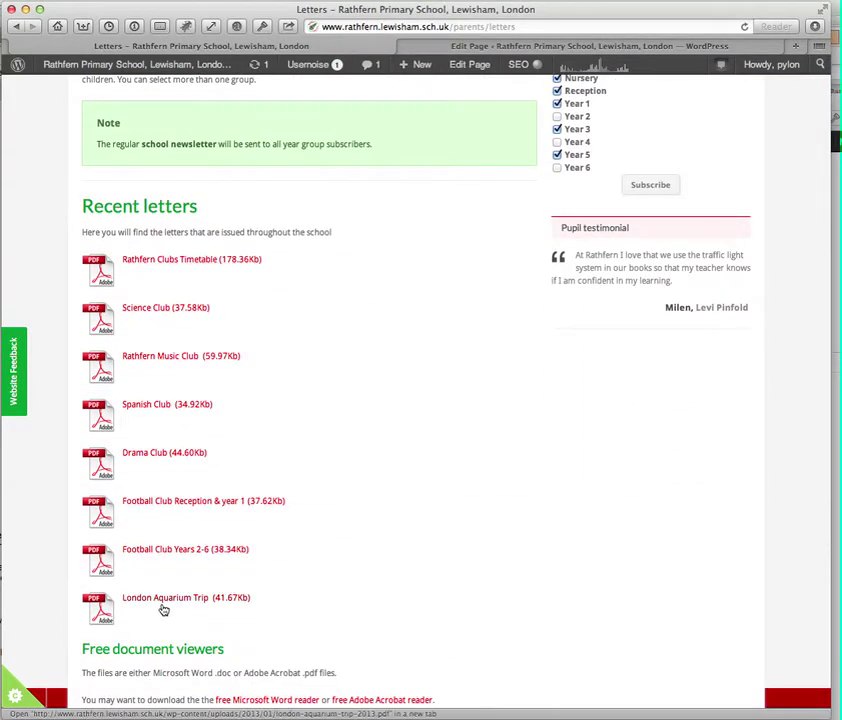
{"action": "left_click", "coordinate": [492, 48]}
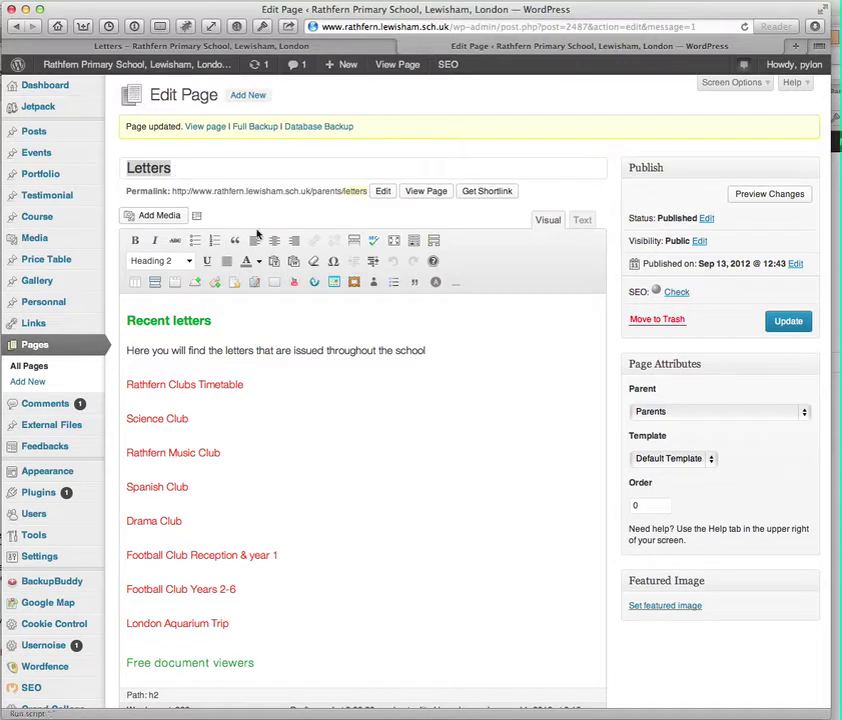
Add a 'My New document' line below London Aquarium Trip and select it.
{"action": "scroll", "coordinate": [239, 455], "scroll_direction": "down", "scroll_amount": 3}
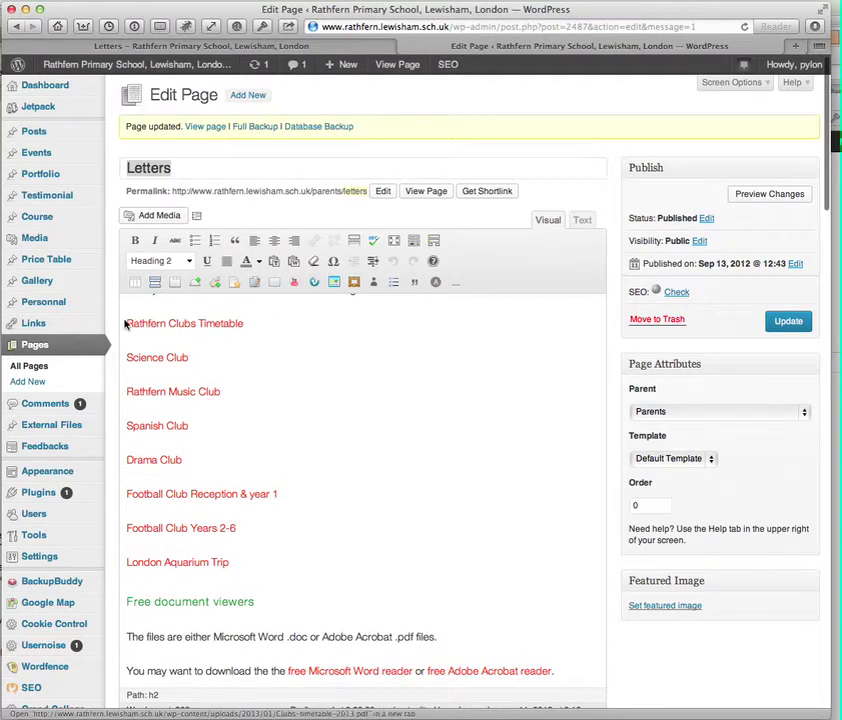
{"action": "left_click_drag", "start_coordinate": [125, 323], "coordinate": [242, 564]}
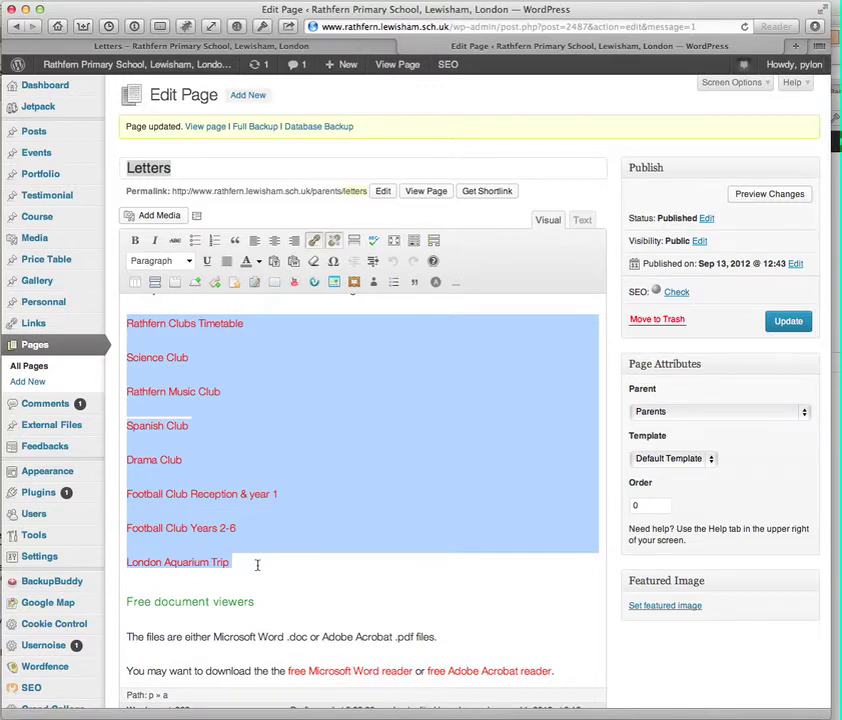
{"action": "left_click", "coordinate": [264, 559]}
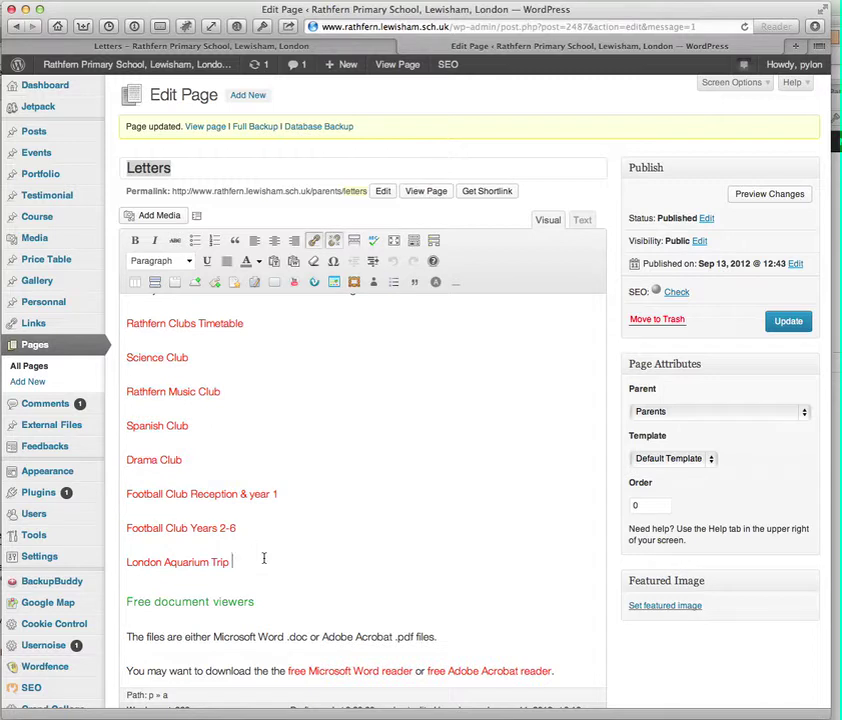
{"action": "key", "text": "Return"}
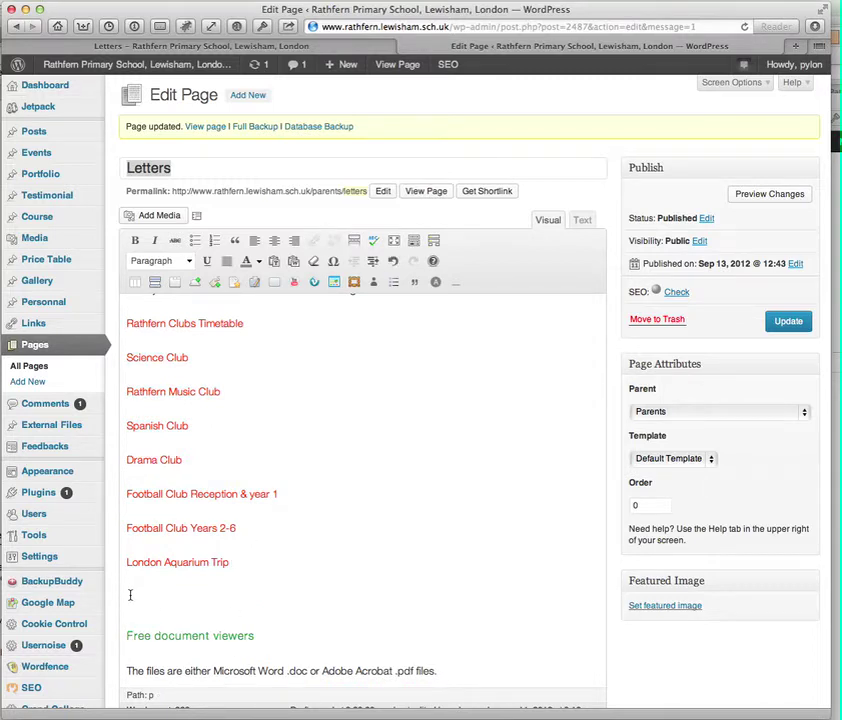
{"action": "type", "text": "My New document"}
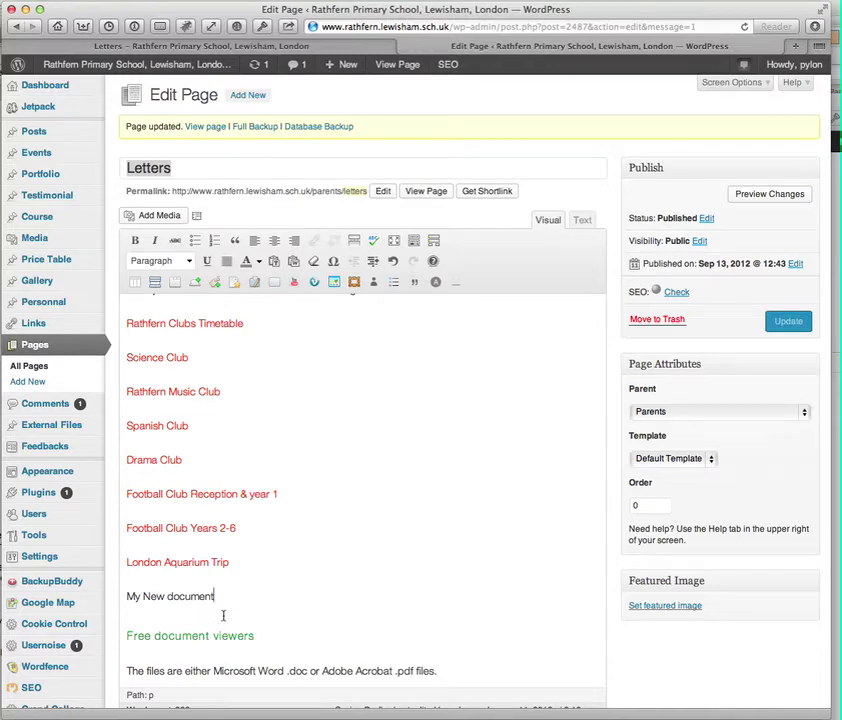
{"action": "left_click_drag", "start_coordinate": [220, 598], "coordinate": [124, 598]}
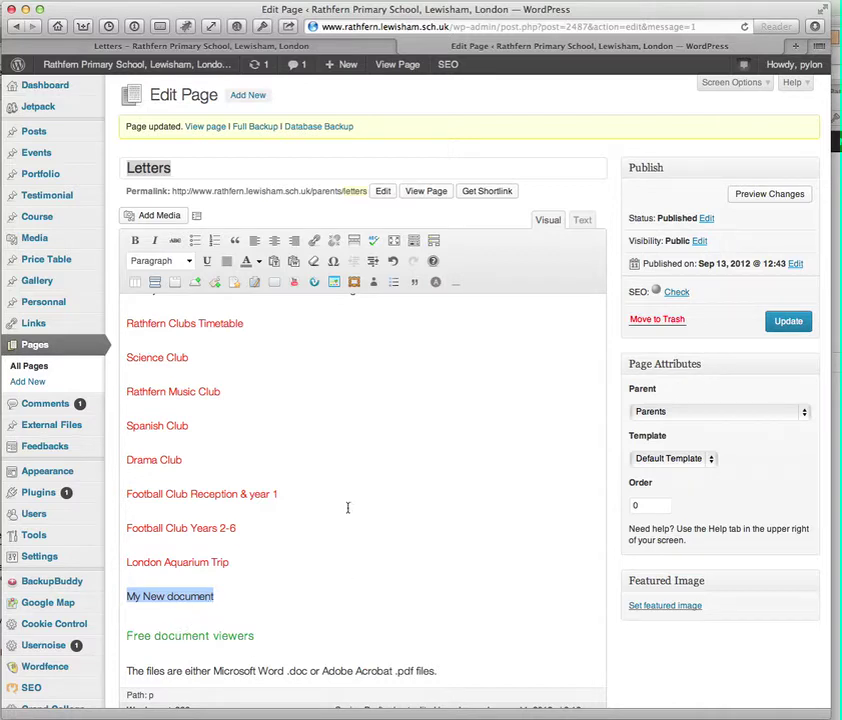
{"action": "left_click", "coordinate": [315, 243]}
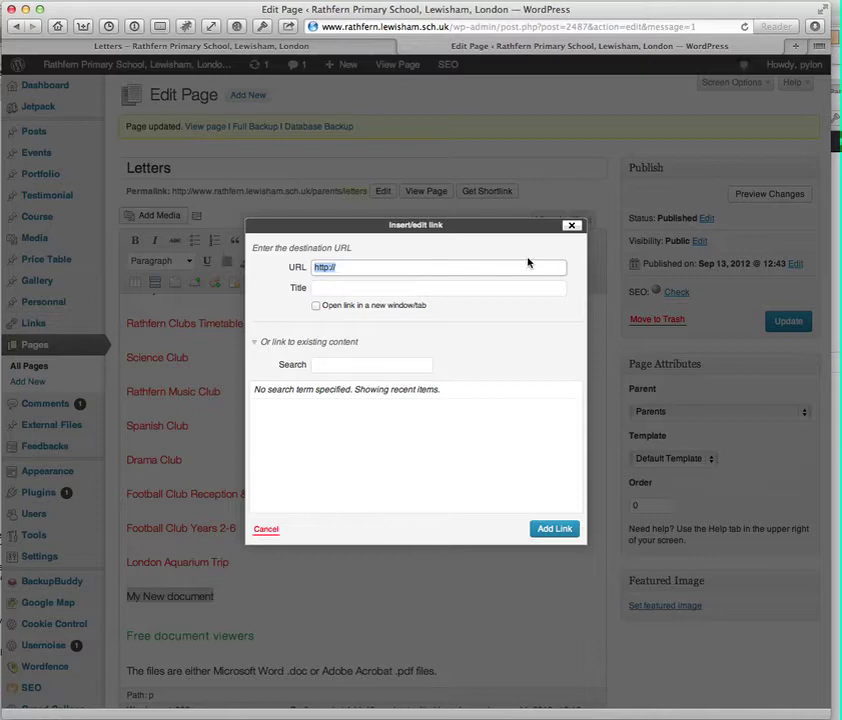
{"action": "left_click", "coordinate": [571, 230]}
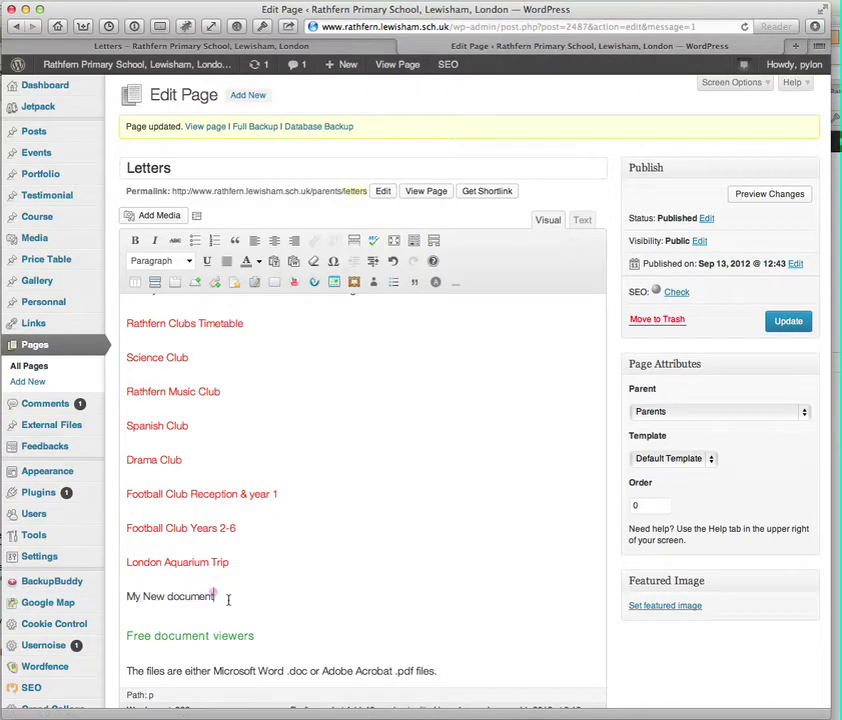
{"action": "left_click_drag", "start_coordinate": [216, 596], "coordinate": [102, 594]}
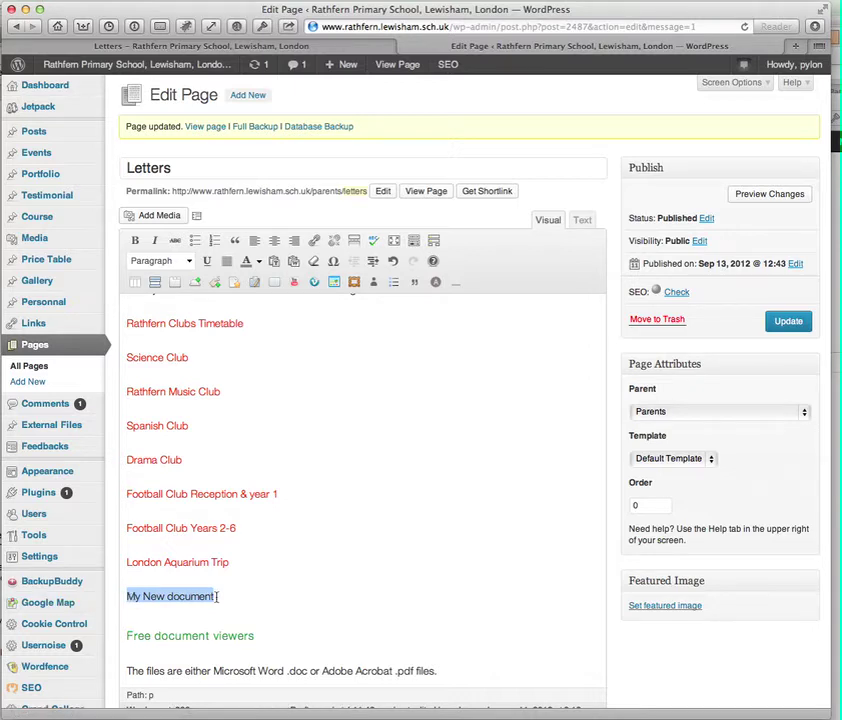
Filter the media library to pdf files and choose Science-Club.pdf.
{"action": "left_click", "coordinate": [171, 220]}
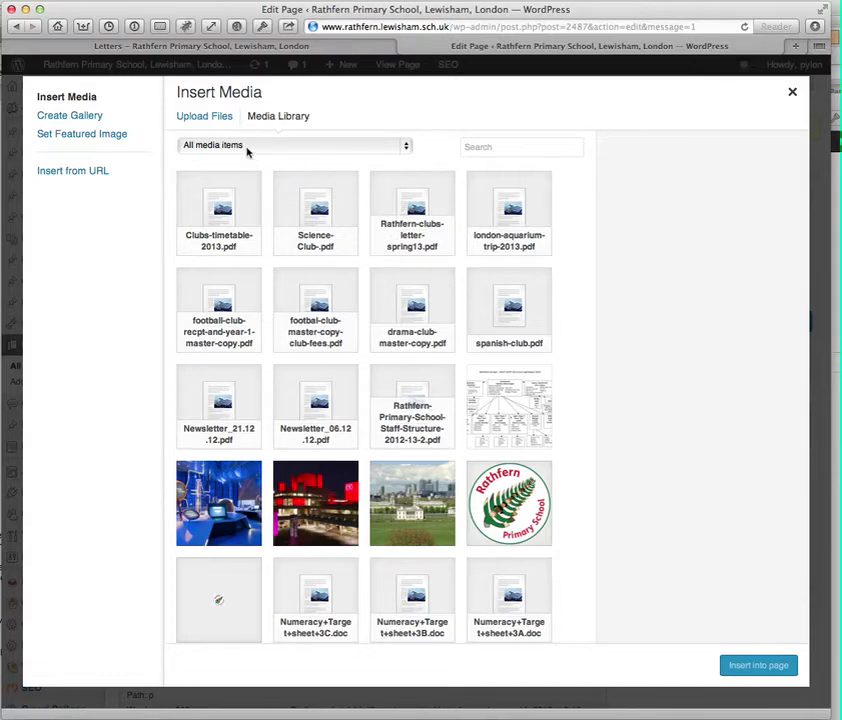
{"action": "left_click", "coordinate": [310, 147]}
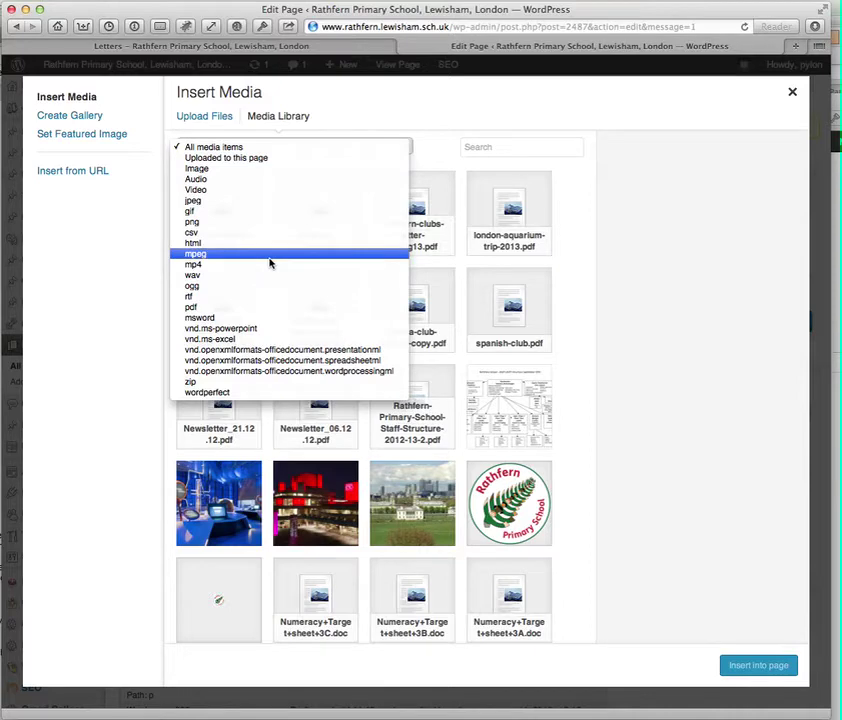
{"action": "left_click", "coordinate": [240, 312]}
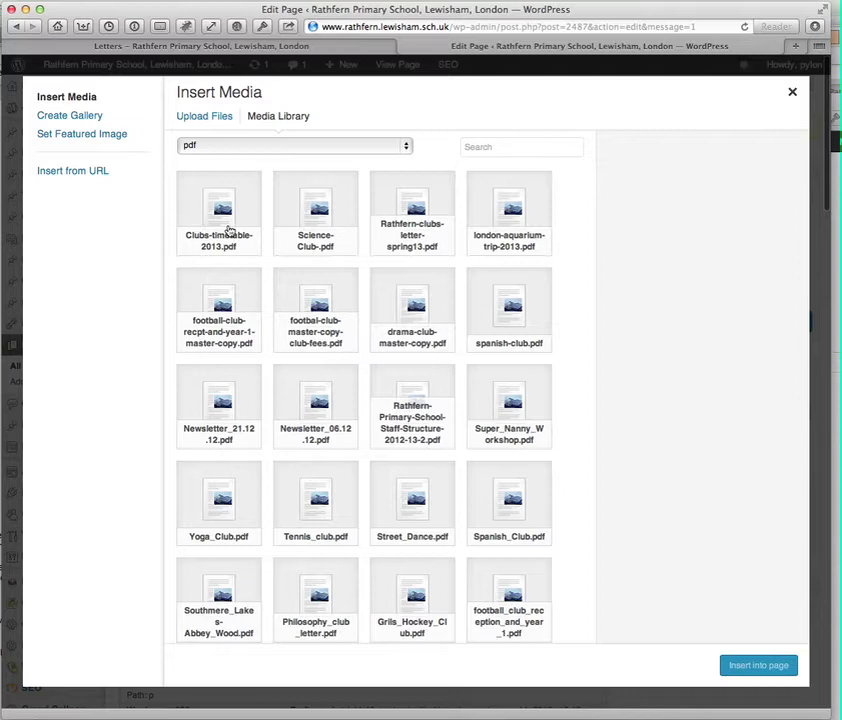
{"action": "left_click", "coordinate": [325, 226]}
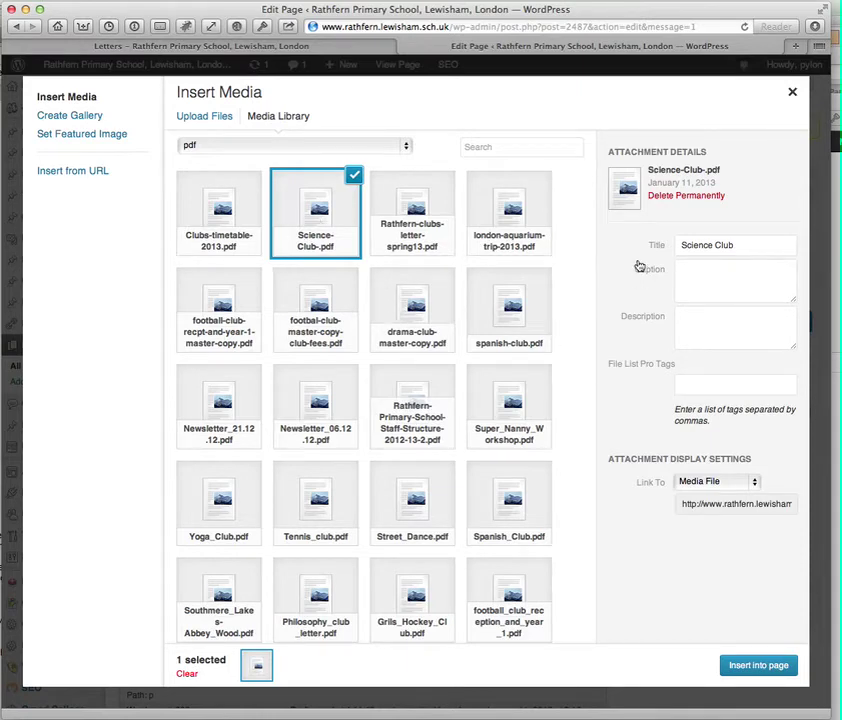
Change the file's title from 'Science Club' to 'Science Club Newsletter'.
{"action": "left_click", "coordinate": [688, 246]}
{"action": "left_click_drag", "start_coordinate": [678, 245], "coordinate": [752, 245]}
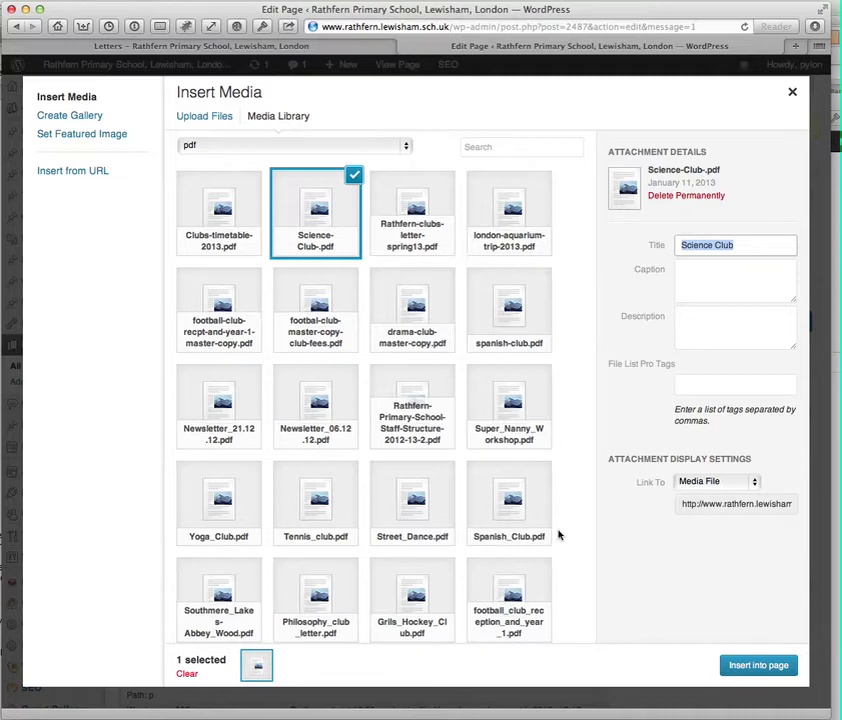
{"action": "left_click", "coordinate": [771, 248]}
{"action": "triple_click", "coordinate": [771, 248]}
{"action": "left_click", "coordinate": [752, 246]}
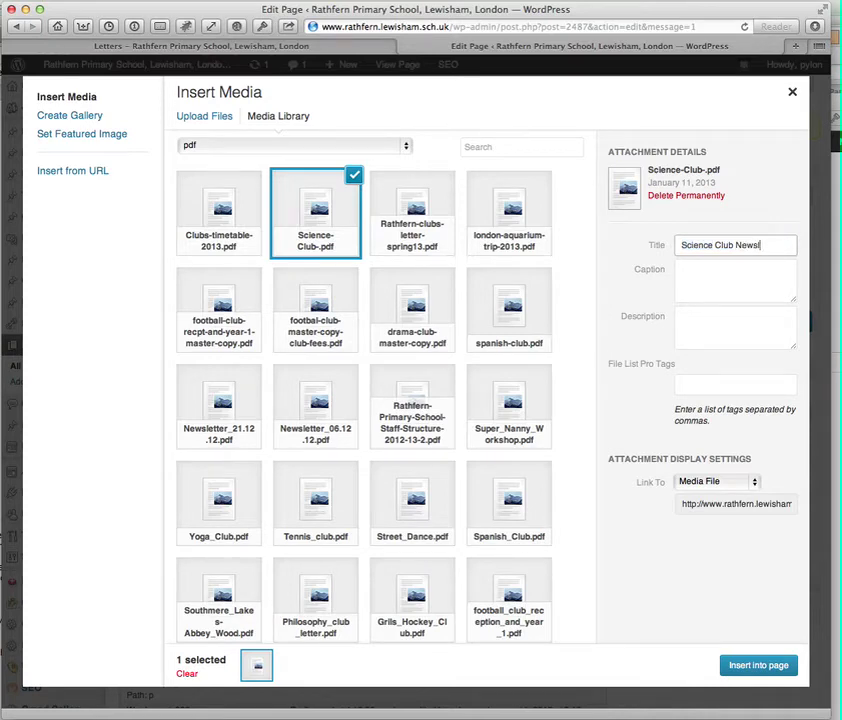
{"action": "type", "text": "Newsletter"}
Keep Link To as Media File and insert the link into the page.
{"action": "left_click", "coordinate": [716, 483]}
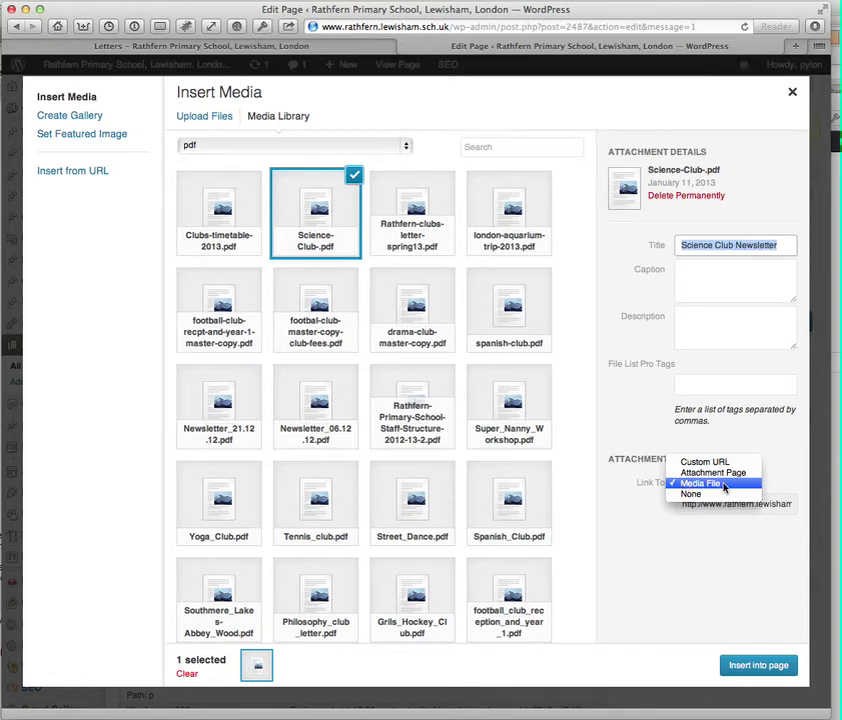
{"action": "left_click", "coordinate": [724, 485]}
{"action": "left_click", "coordinate": [724, 484]}
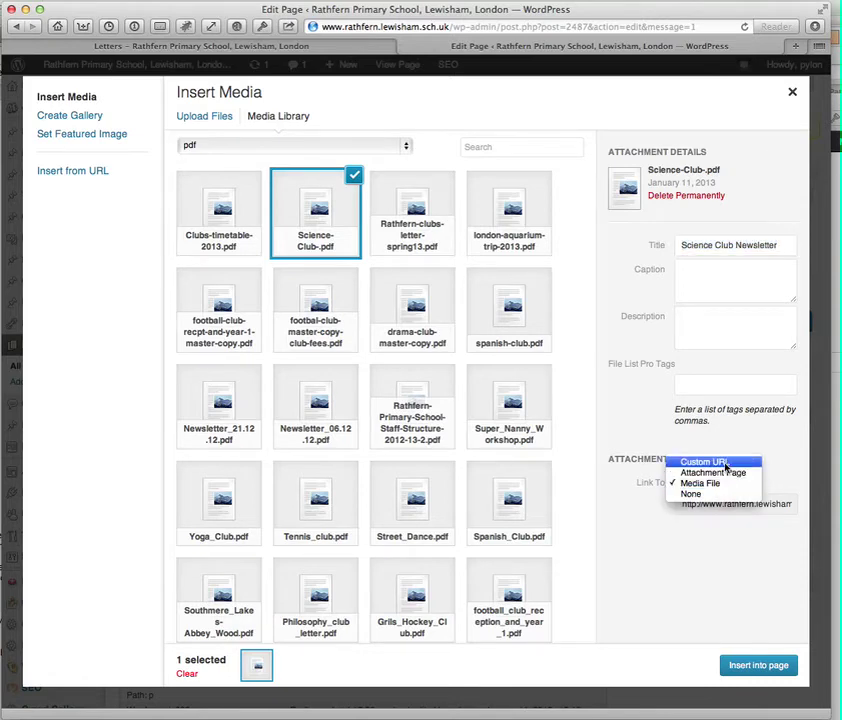
{"action": "left_click", "coordinate": [719, 488]}
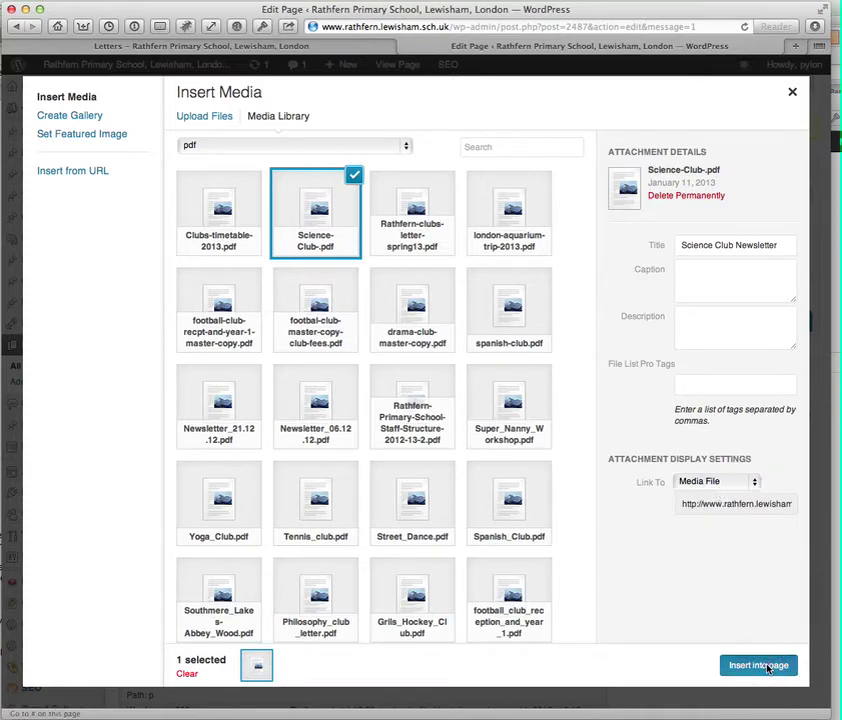
{"action": "left_click", "coordinate": [765, 666]}
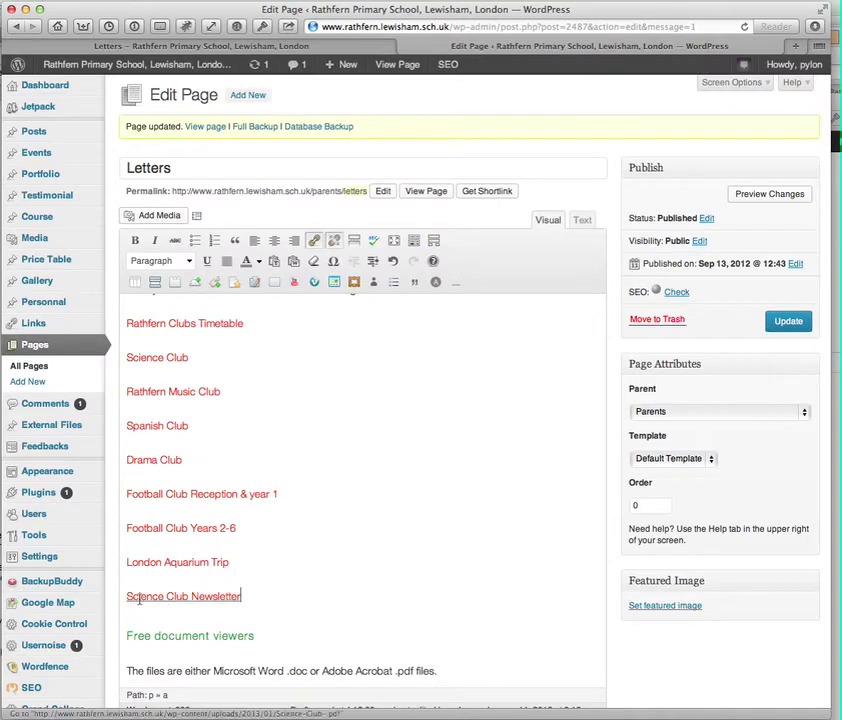
Update the Letters page to save the new Science Club Newsletter link.
{"action": "left_click", "coordinate": [245, 597]}
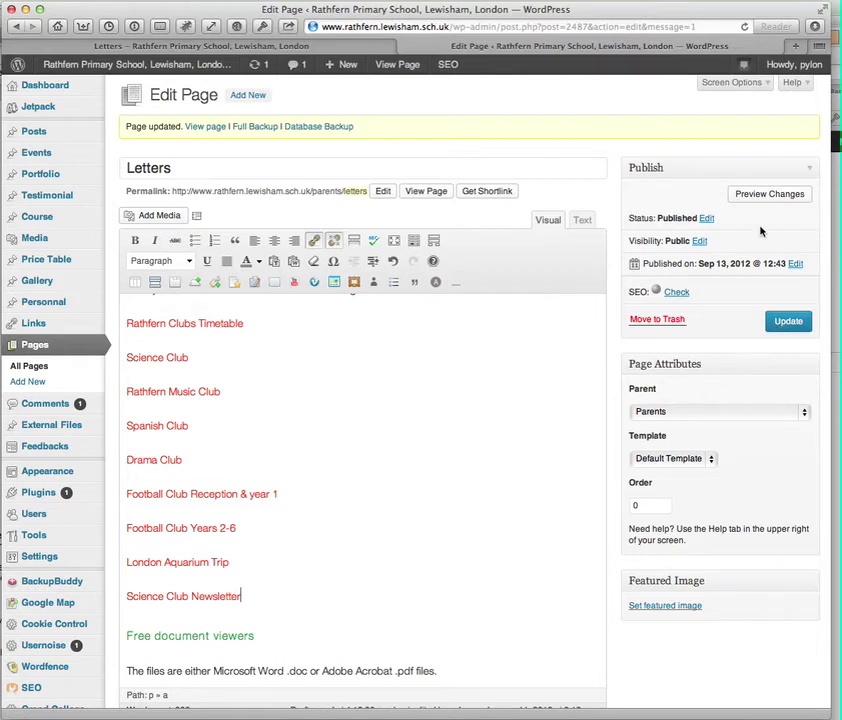
{"action": "left_click", "coordinate": [789, 322]}
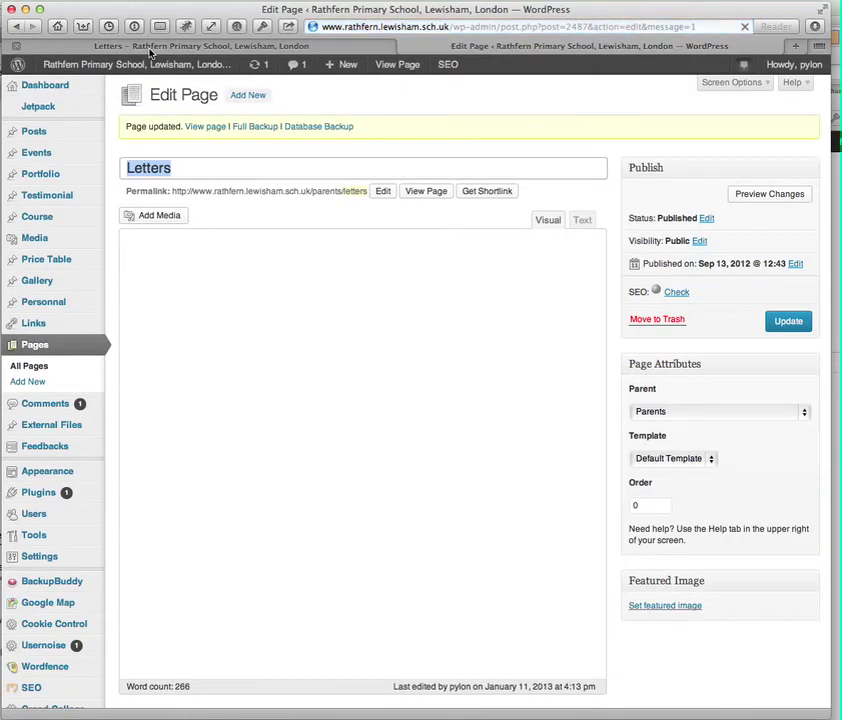
Reload the live Letters page and verify Science Club Newsletter shows with PDF icon and 37.58Kb.
{"action": "left_click", "coordinate": [150, 48]}
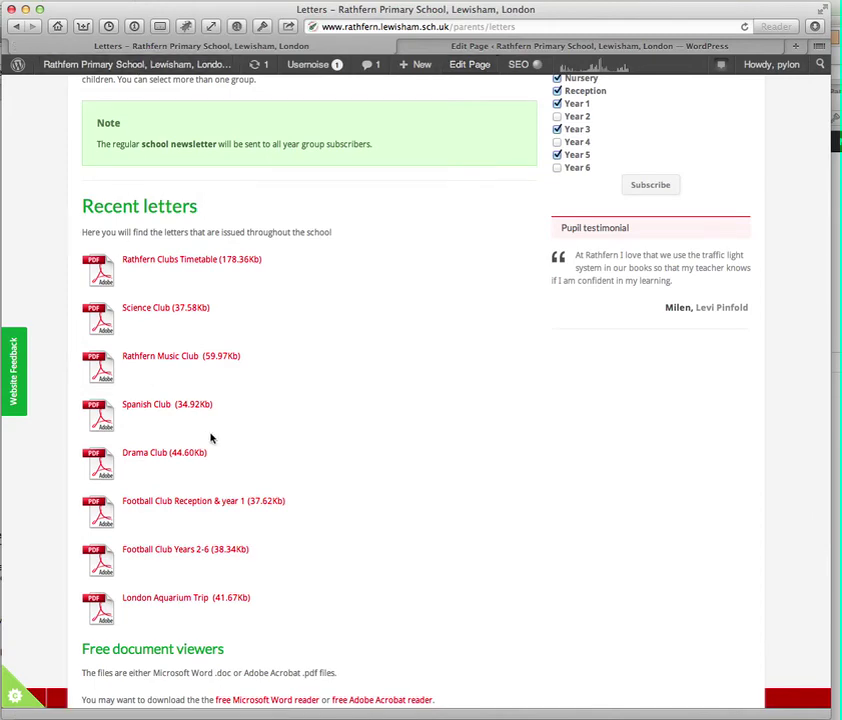
{"action": "left_click", "coordinate": [211, 437]}
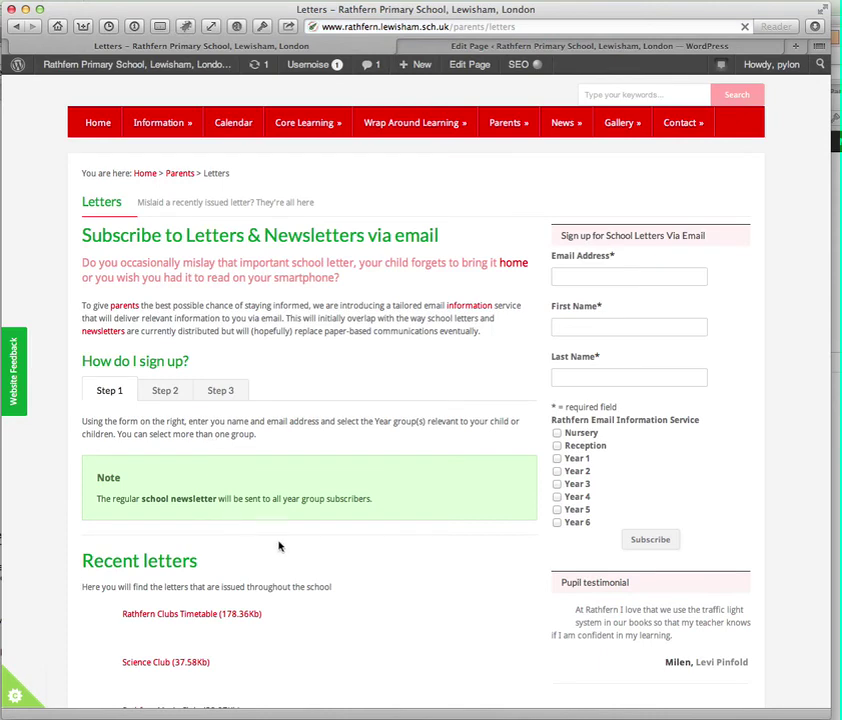
{"action": "scroll", "coordinate": [420, 512], "scroll_direction": "down", "scroll_amount": 10}
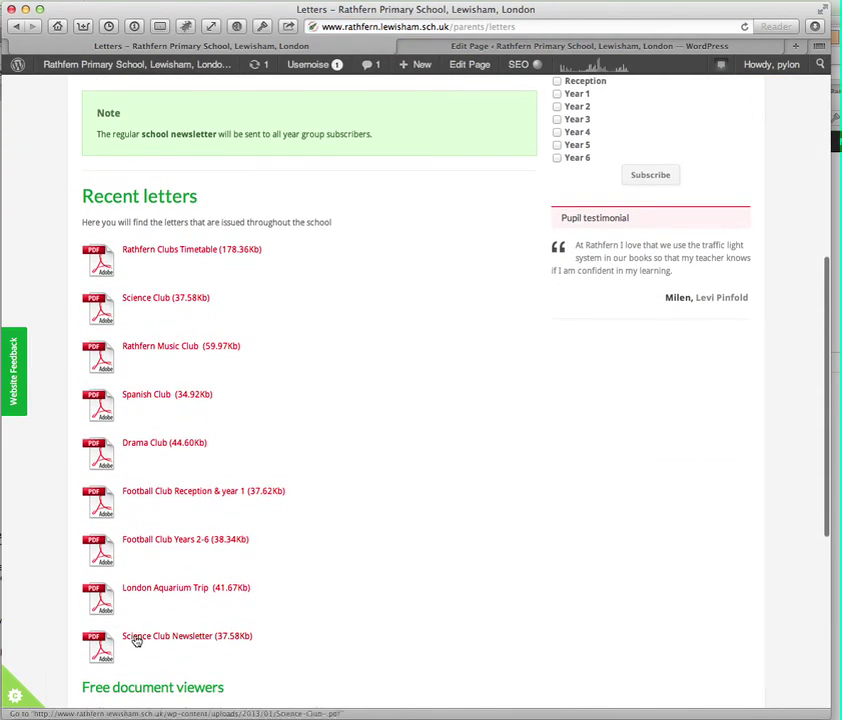
{"action": "left_click_drag", "start_coordinate": [213, 636], "coordinate": [118, 635]}
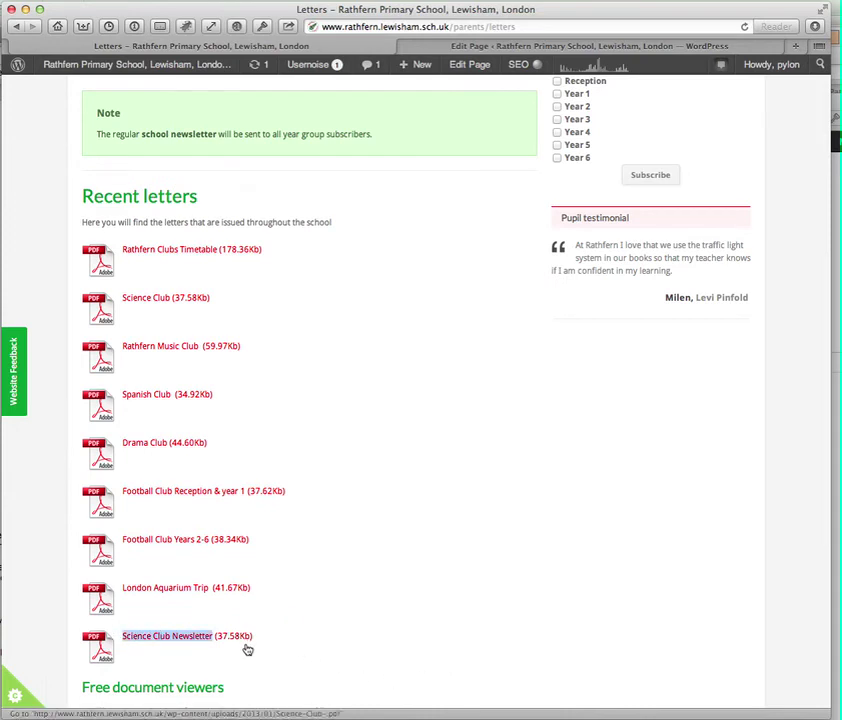
{"action": "scroll", "coordinate": [266, 646], "scroll_direction": "down", "scroll_amount": 1}
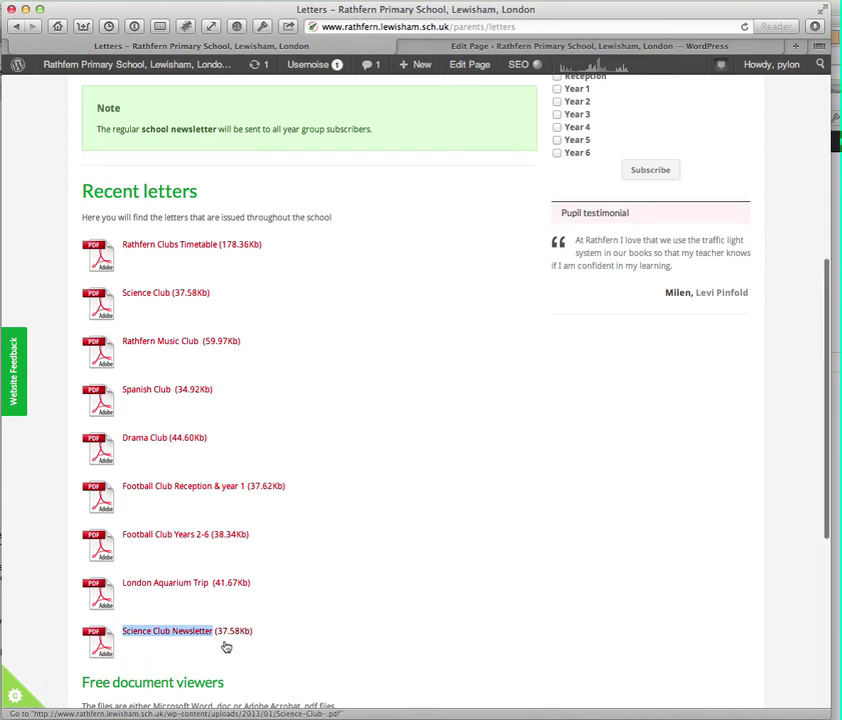
{"action": "left_click_drag", "start_coordinate": [214, 638], "coordinate": [244, 638]}
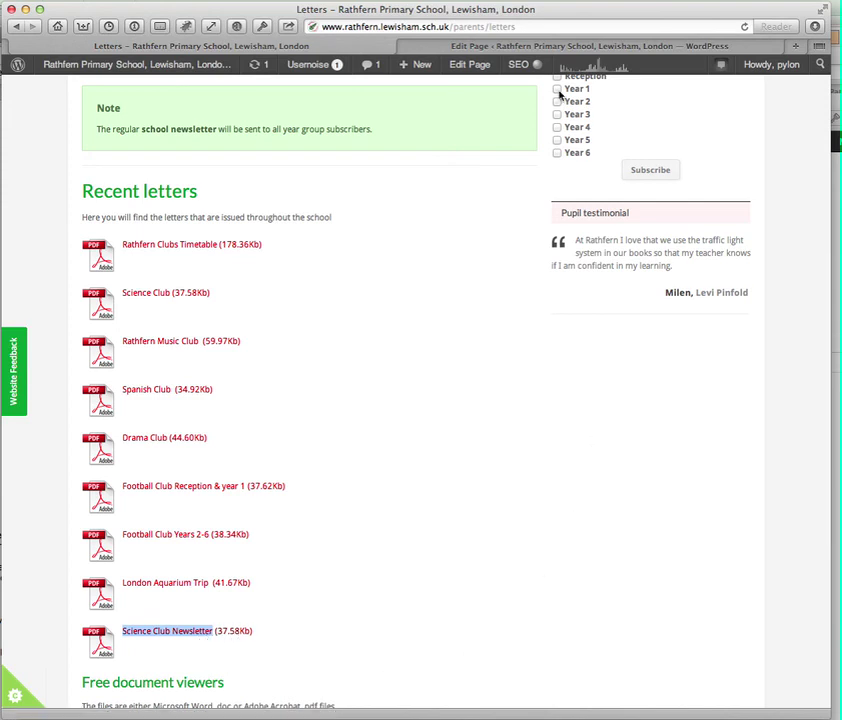
{"action": "left_click", "coordinate": [544, 47]}
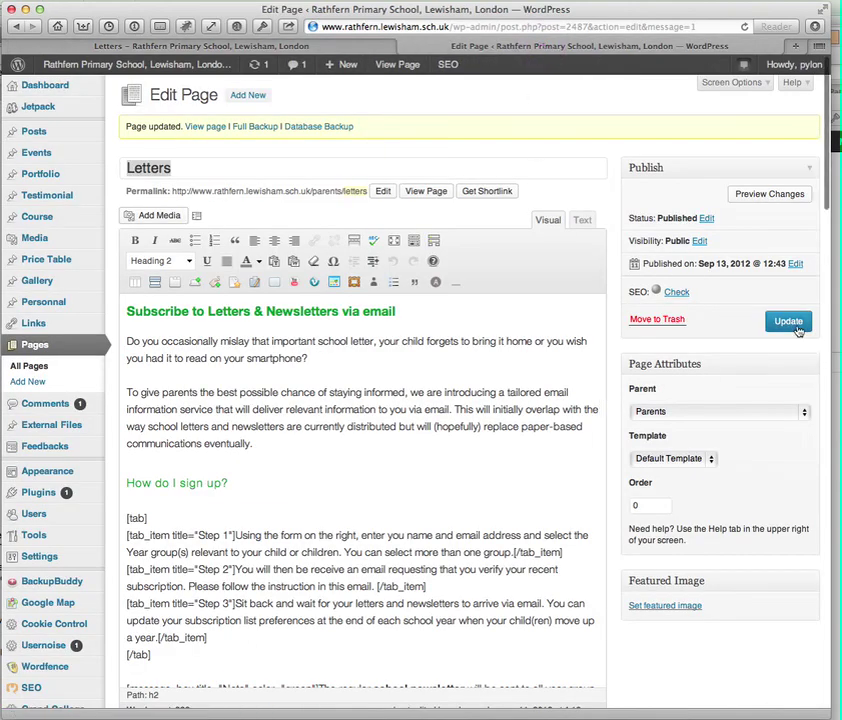